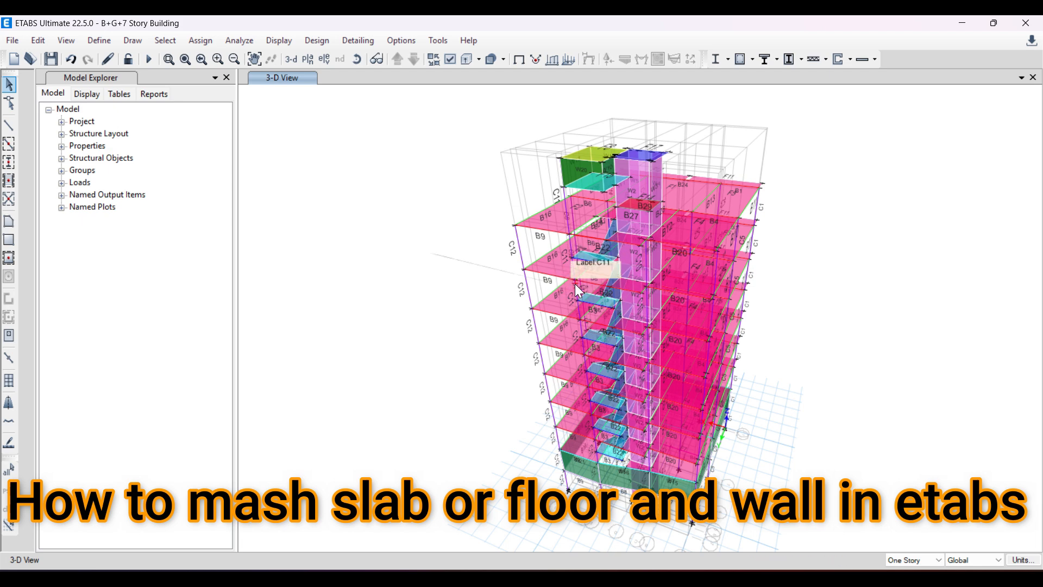
{"action": "left_click_drag", "start_coordinate": [337, 188], "coordinate": [383, 240]}
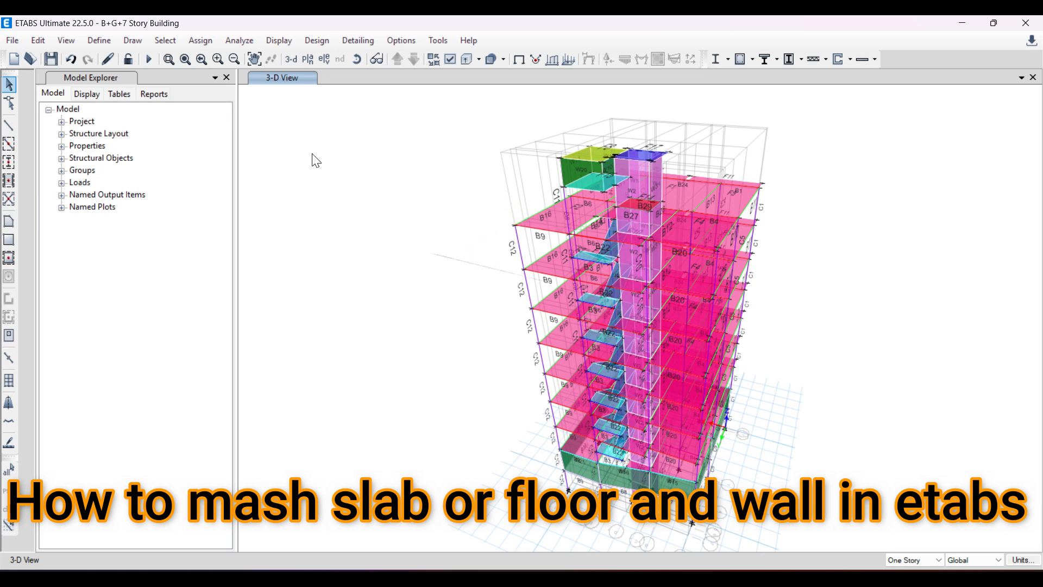
{"action": "left_click_drag", "start_coordinate": [318, 164], "coordinate": [387, 226]}
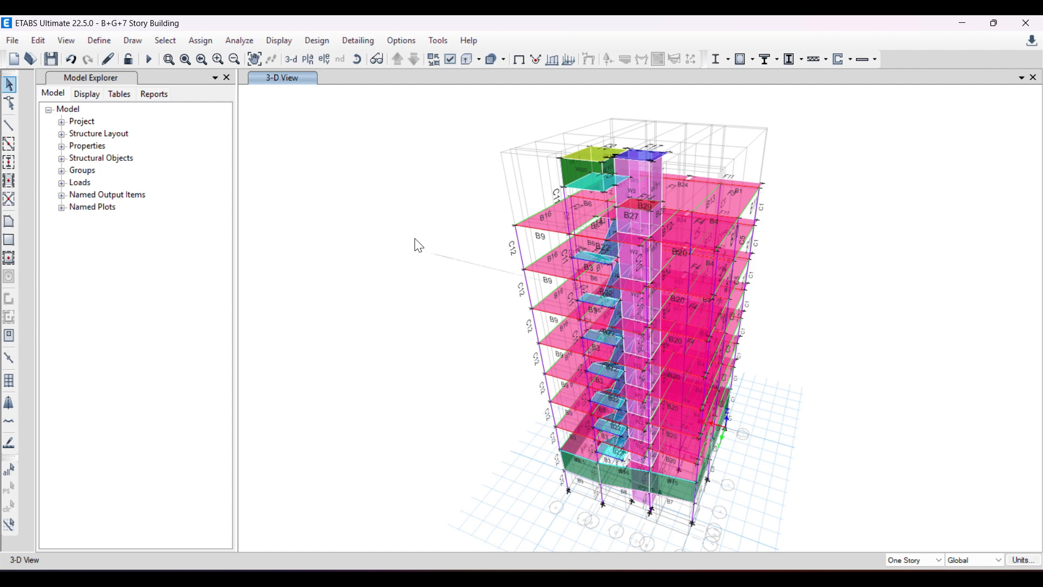
{"action": "left_click", "coordinate": [555, 224]}
{"action": "left_click", "coordinate": [551, 223]}
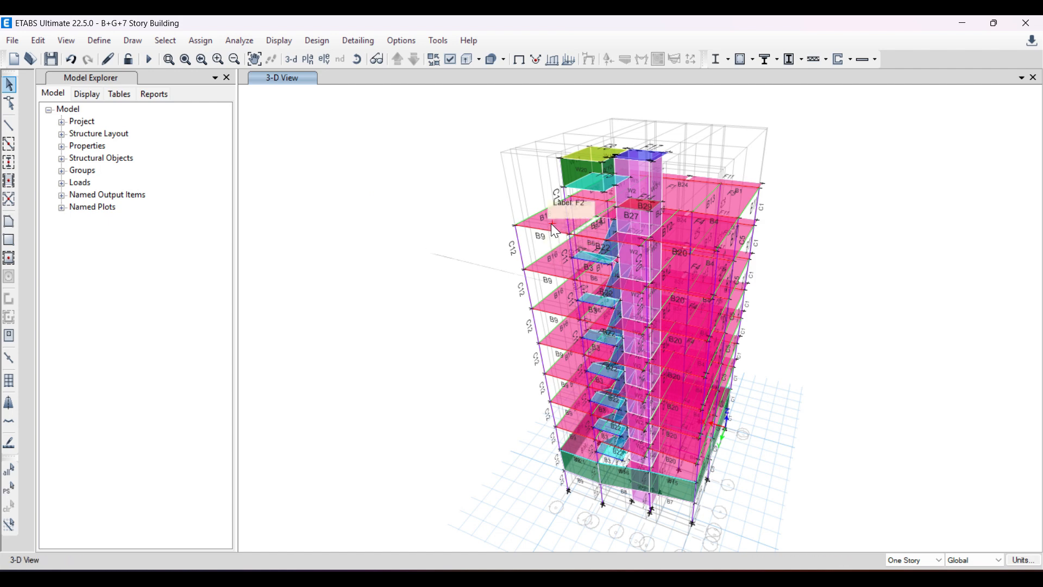
Step: Save the model and select the shells of every slab property except None and STAIR WAIST SLAB 7 IN
{"action": "left_click", "coordinate": [54, 59]}
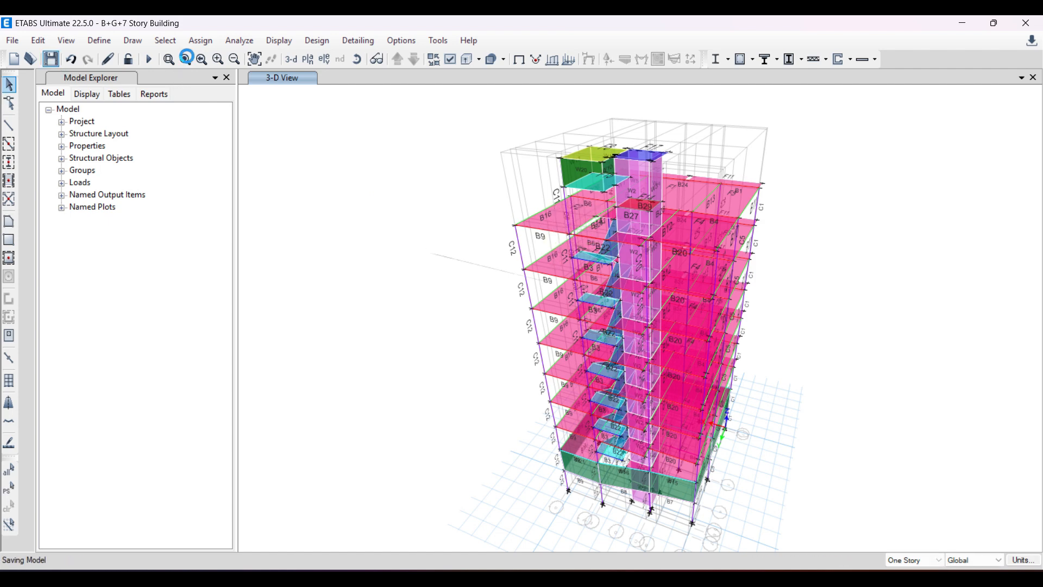
{"action": "left_click", "coordinate": [167, 42]}
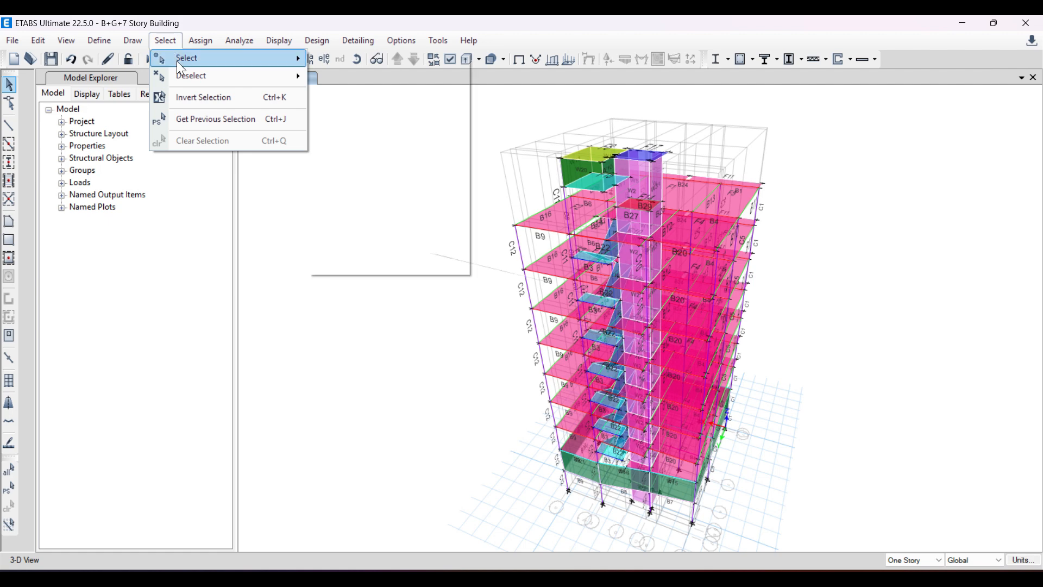
{"action": "left_click", "coordinate": [170, 45]}
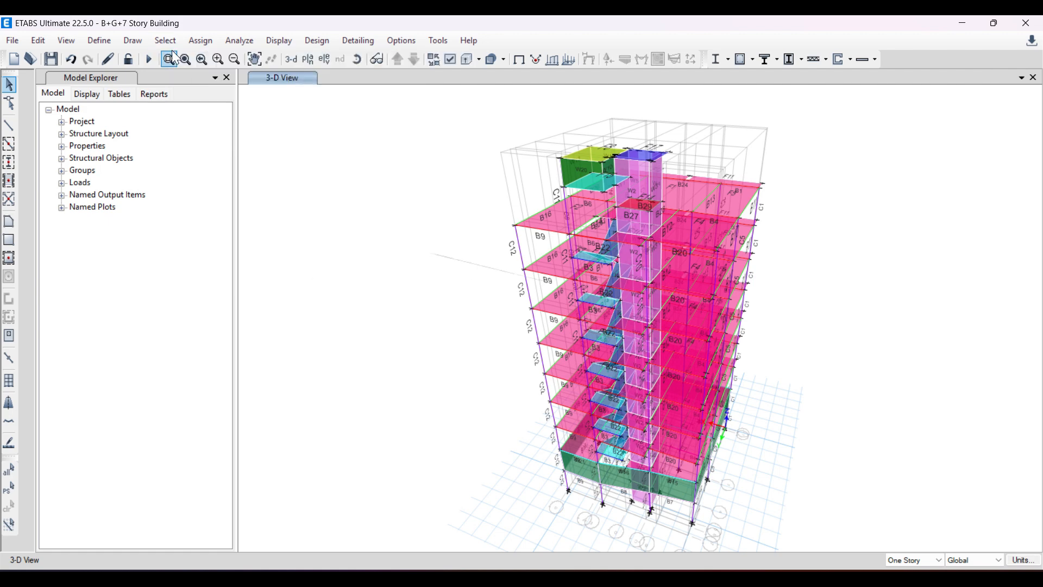
{"action": "left_click", "coordinate": [162, 43]}
{"action": "mouse_move", "coordinate": [177, 62]}
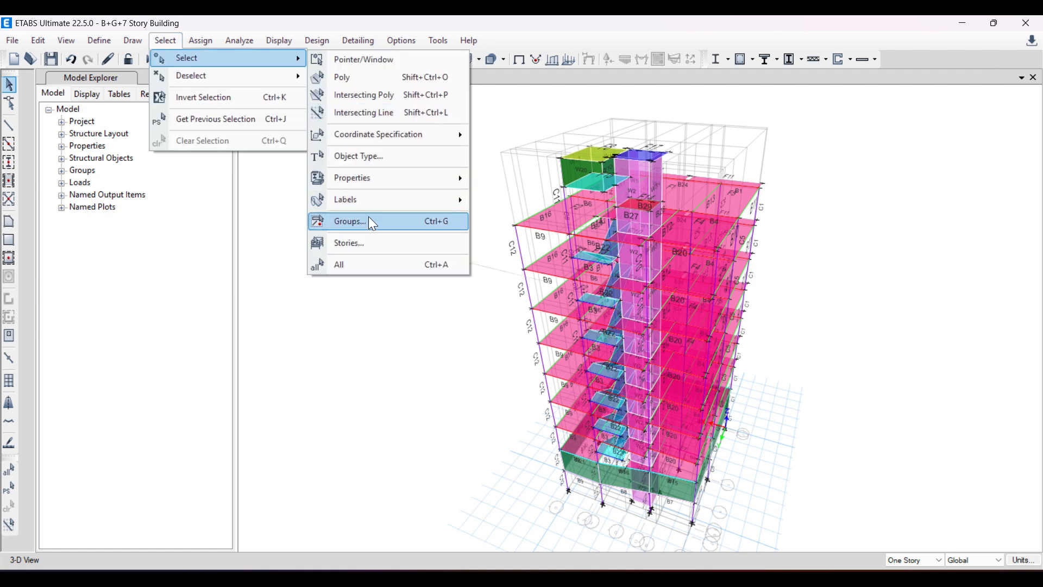
{"action": "mouse_move", "coordinate": [362, 177]}
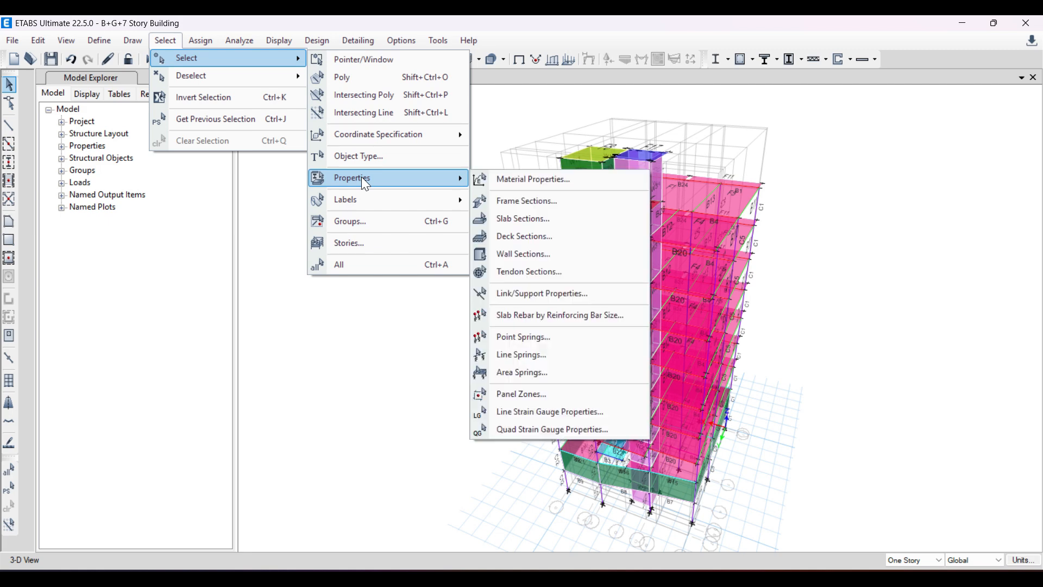
{"action": "left_click", "coordinate": [517, 219]}
{"action": "left_click_drag", "start_coordinate": [296, 121], "coordinate": [263, 86]}
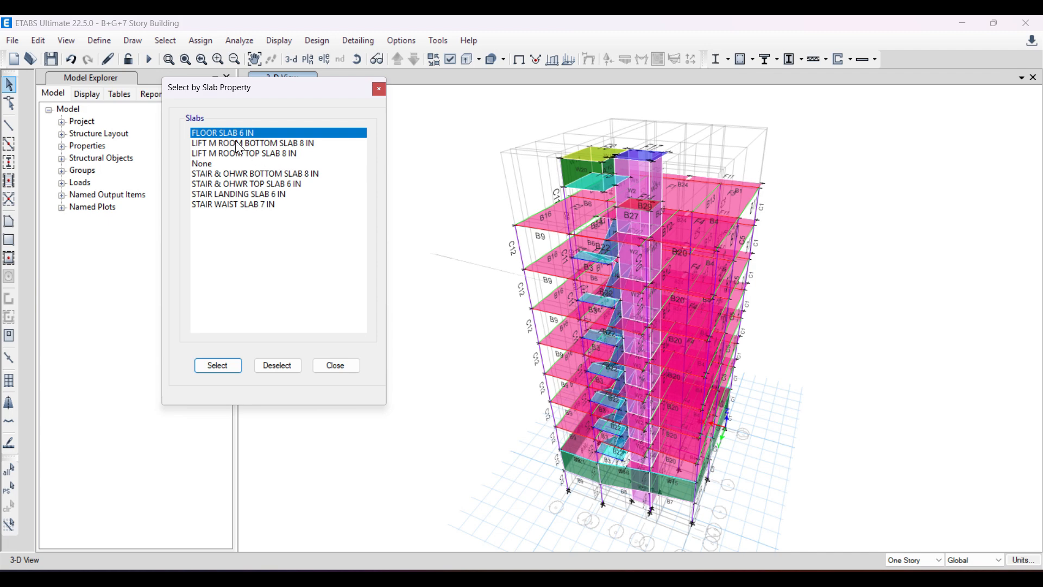
{"action": "left_click_drag", "start_coordinate": [237, 133], "coordinate": [239, 152]}
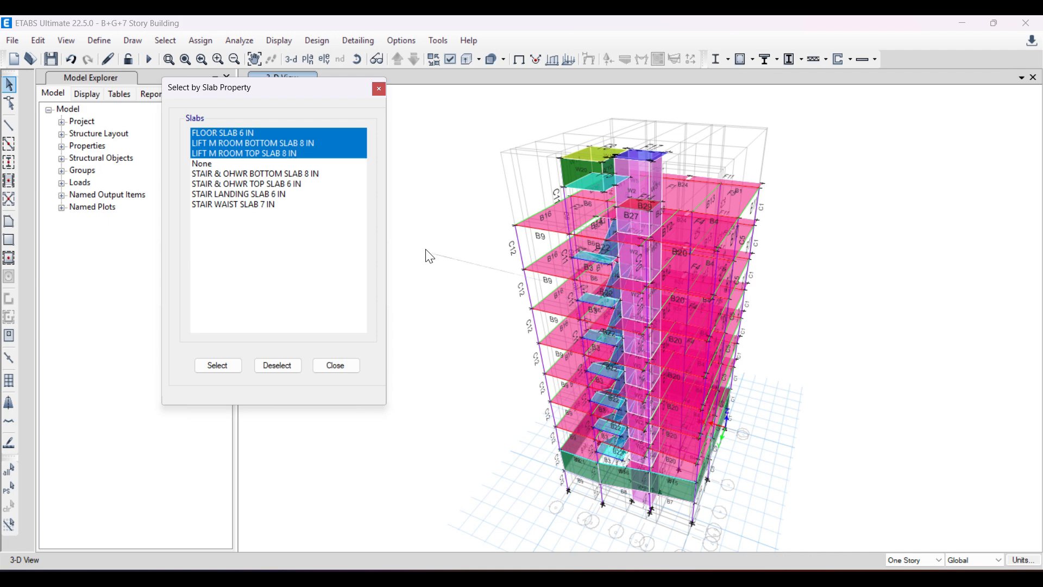
{"action": "left_click", "coordinate": [243, 176]}
{"action": "left_click", "coordinate": [245, 184]}
{"action": "left_click", "coordinate": [247, 194]}
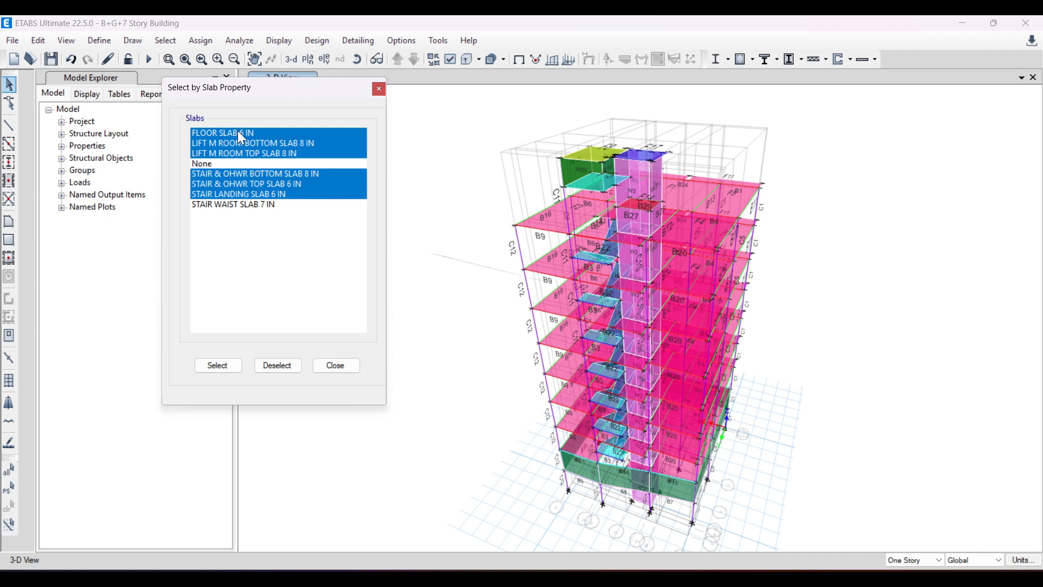
{"action": "left_click", "coordinate": [217, 364]}
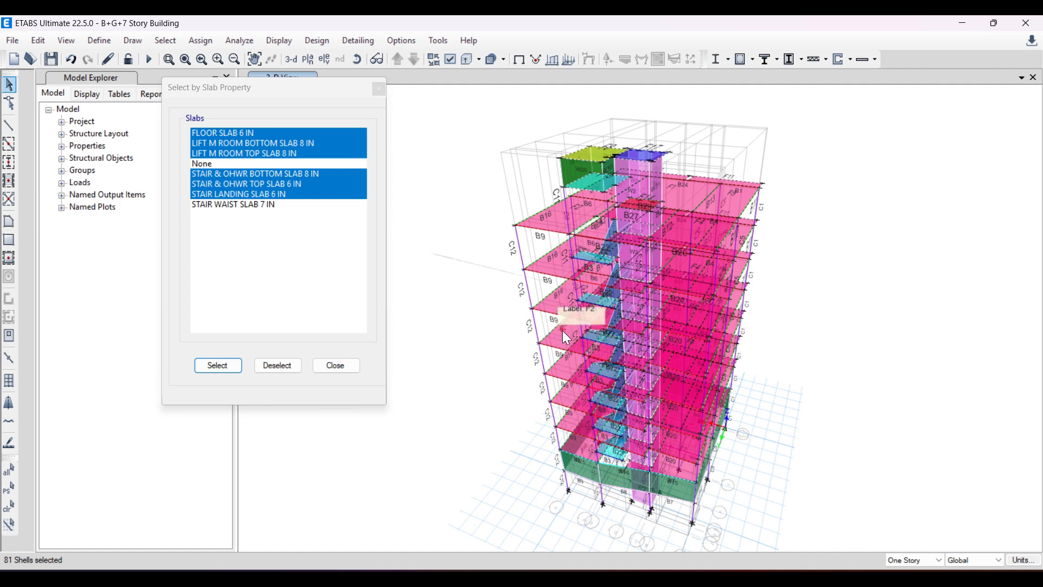
{"action": "left_click", "coordinate": [335, 366]}
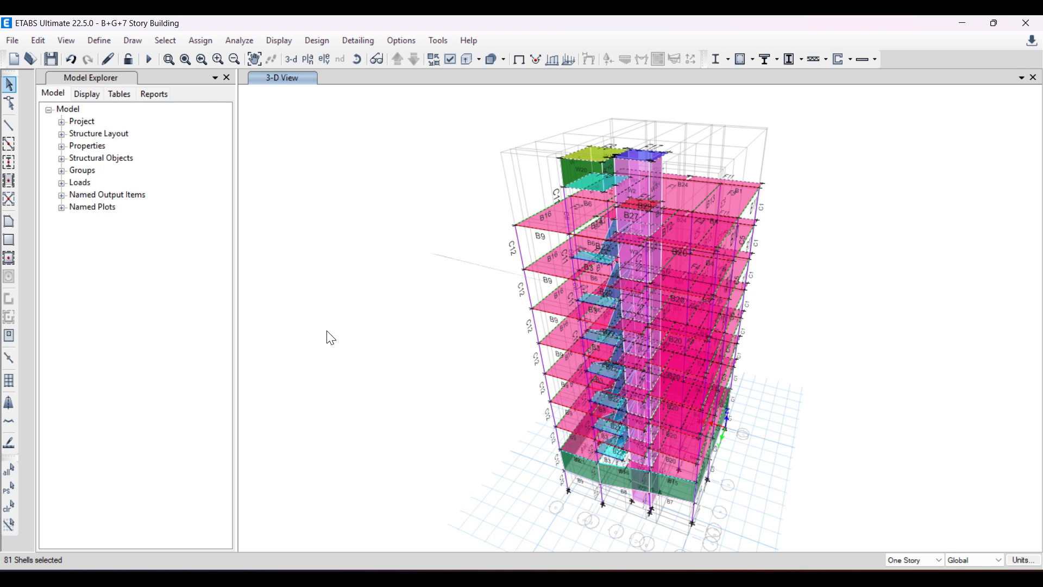
Step: Set the selected slabs' floor auto meshing to Auto Cookie Cut, including meshing at visible grids and further meshing to a maximum element size
{"action": "left_click", "coordinate": [201, 42]}
{"action": "mouse_move", "coordinate": [221, 98]}
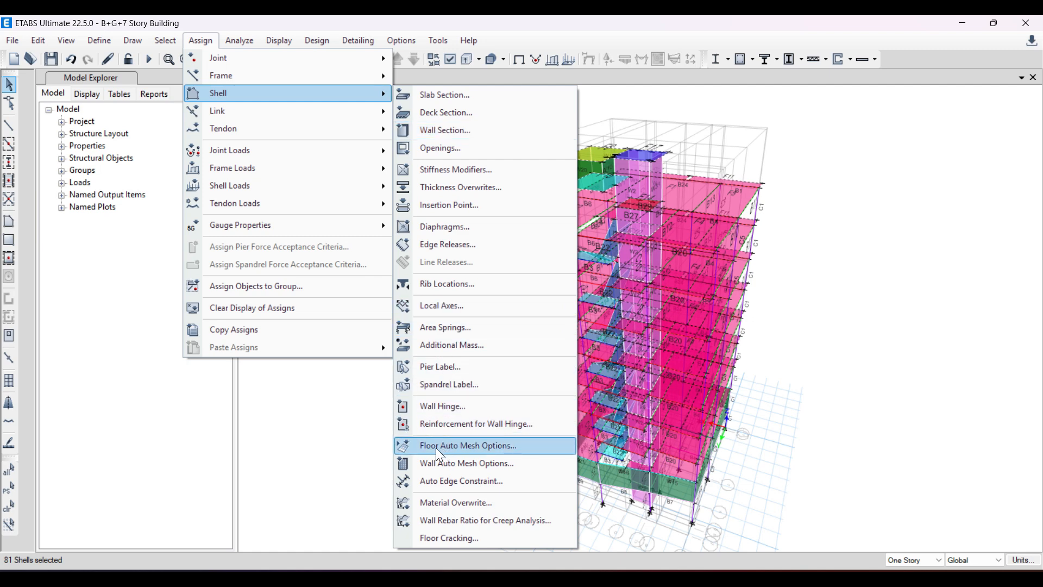
{"action": "left_click", "coordinate": [491, 452]}
{"action": "left_click_drag", "start_coordinate": [455, 191], "coordinate": [401, 106]}
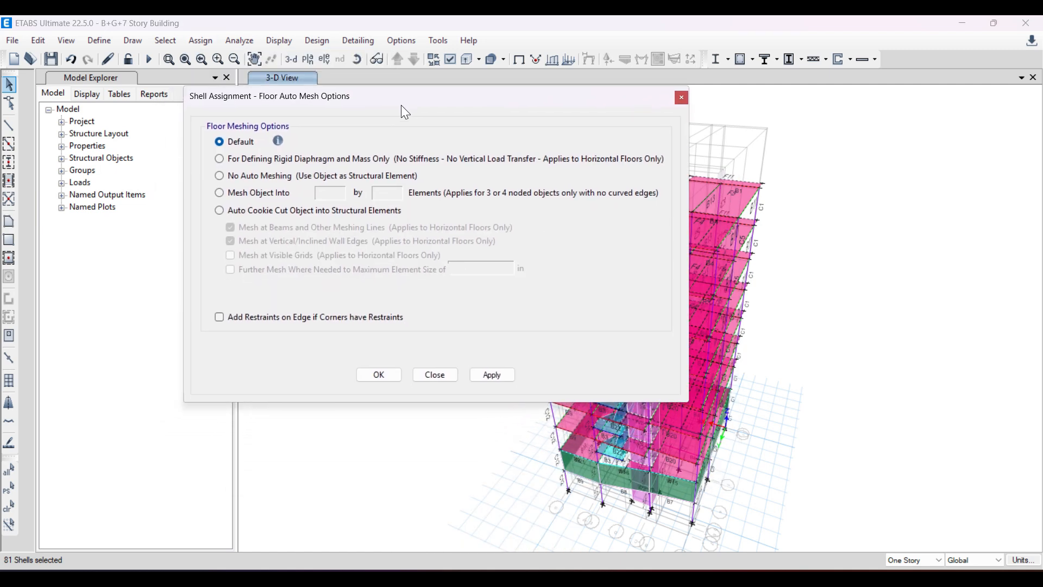
{"action": "left_click", "coordinate": [236, 212]}
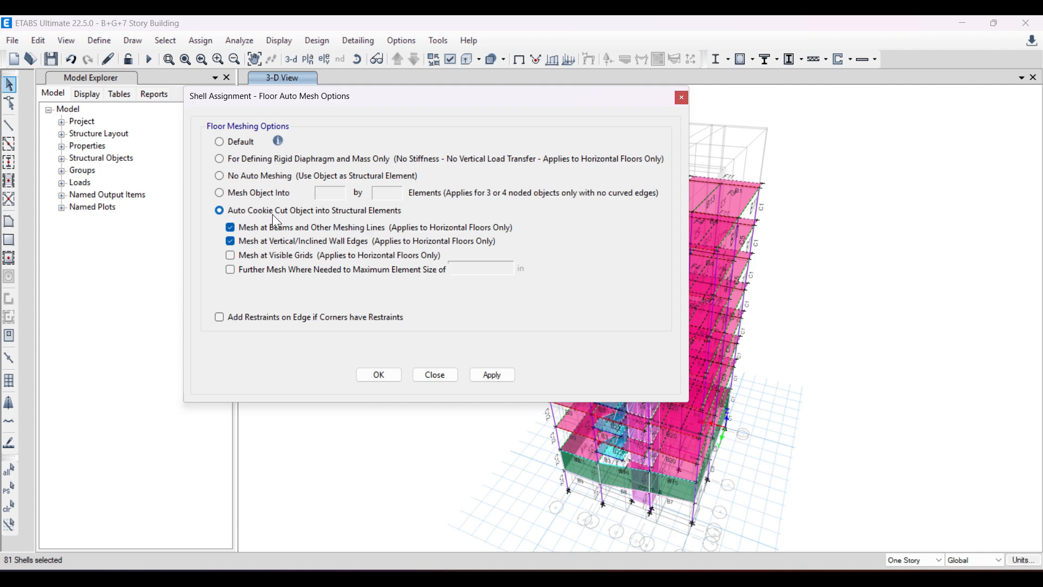
{"action": "left_click", "coordinate": [231, 270]}
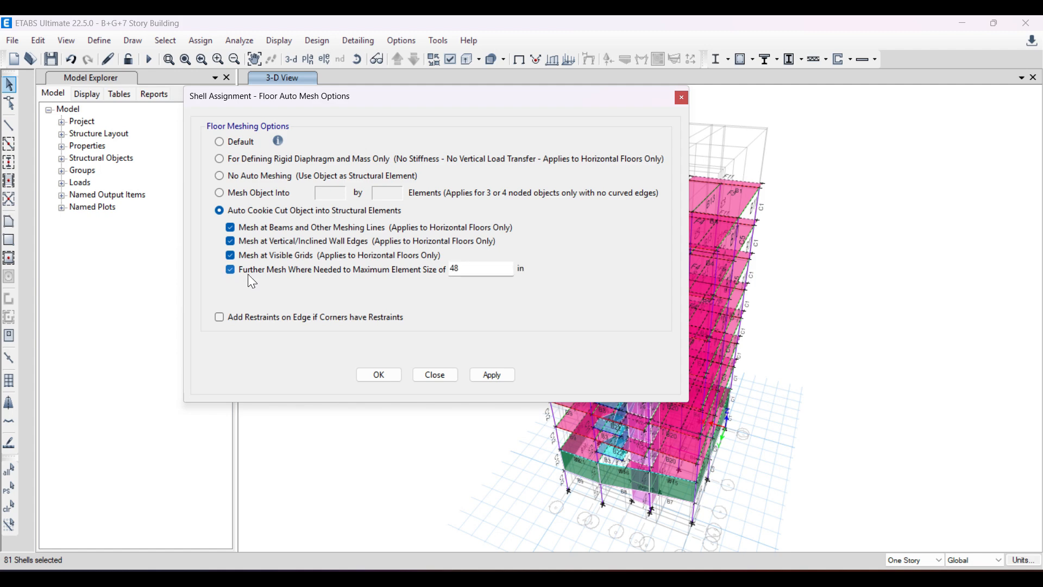
Step: Set the maximum element size to 12 in, add restraints on edges if corners have restraints, and apply the floor mesh assignment
{"action": "left_click_drag", "start_coordinate": [466, 270], "coordinate": [389, 266]}
{"action": "left_click_drag", "start_coordinate": [480, 109], "coordinate": [373, 132]}
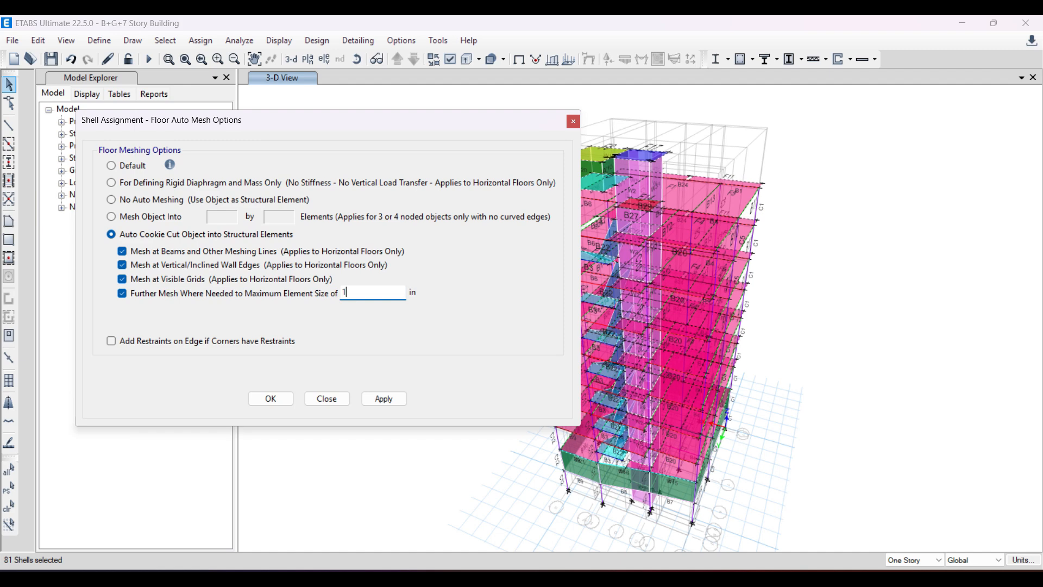
{"action": "type", "text": "2"}
{"action": "left_click", "coordinate": [111, 341]}
{"action": "left_click", "coordinate": [383, 403]}
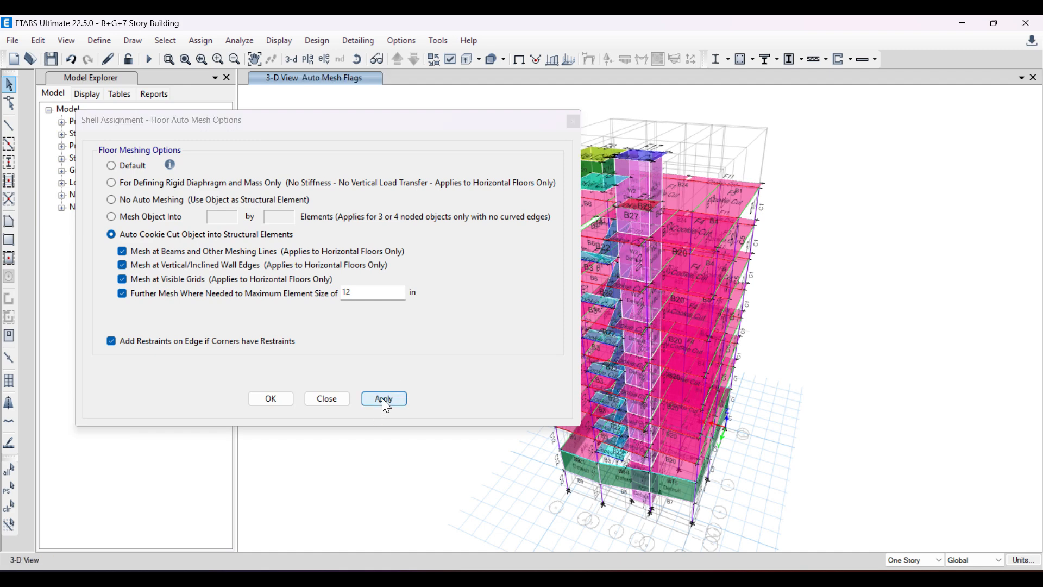
{"action": "left_click", "coordinate": [270, 399]}
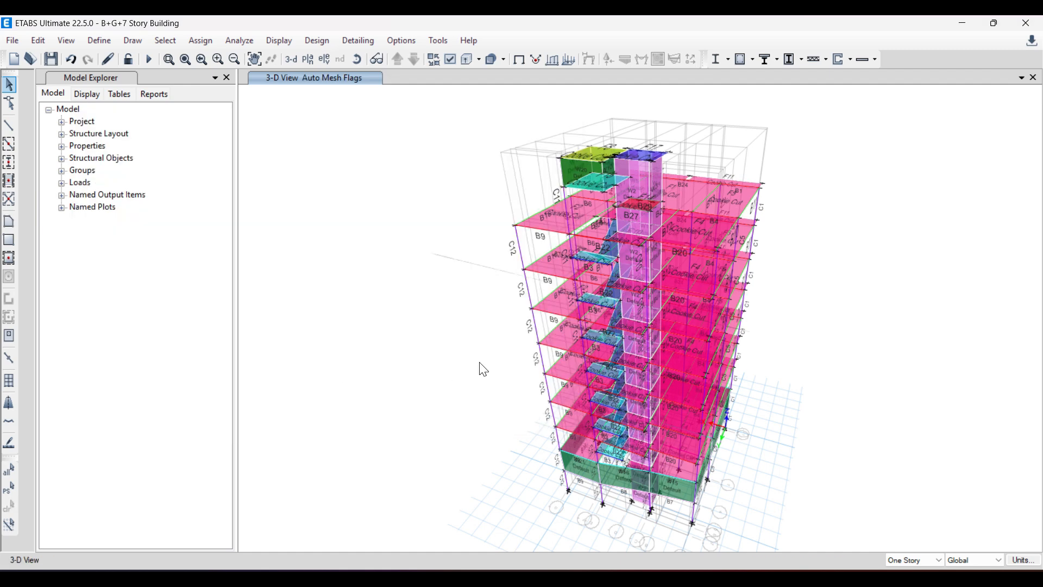
Step: Inspect the detailed floor meshing options assigned to slab F2 on the 7TH story
{"action": "scroll", "coordinate": [690, 229], "scroll_direction": "up", "scroll_amount": 5}
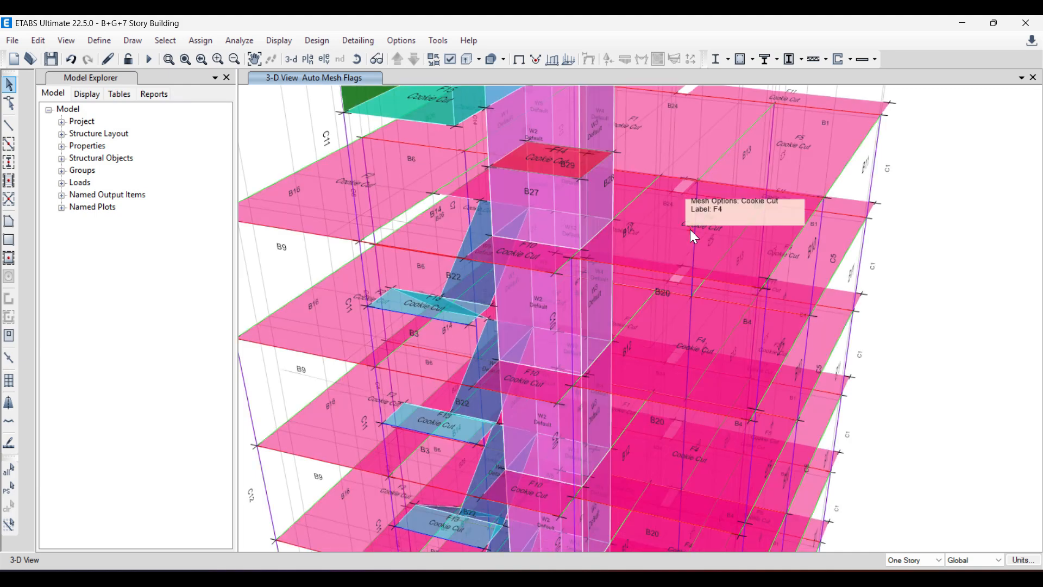
{"action": "scroll", "coordinate": [696, 229], "scroll_direction": "down", "scroll_amount": 3}
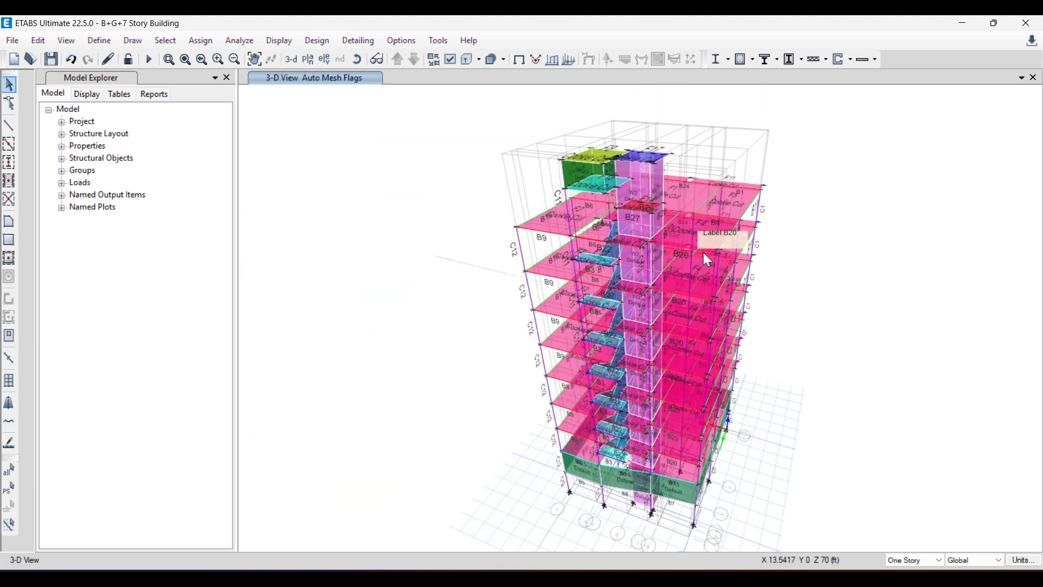
{"action": "left_click", "coordinate": [558, 226]}
{"action": "right_click", "coordinate": [557, 224]}
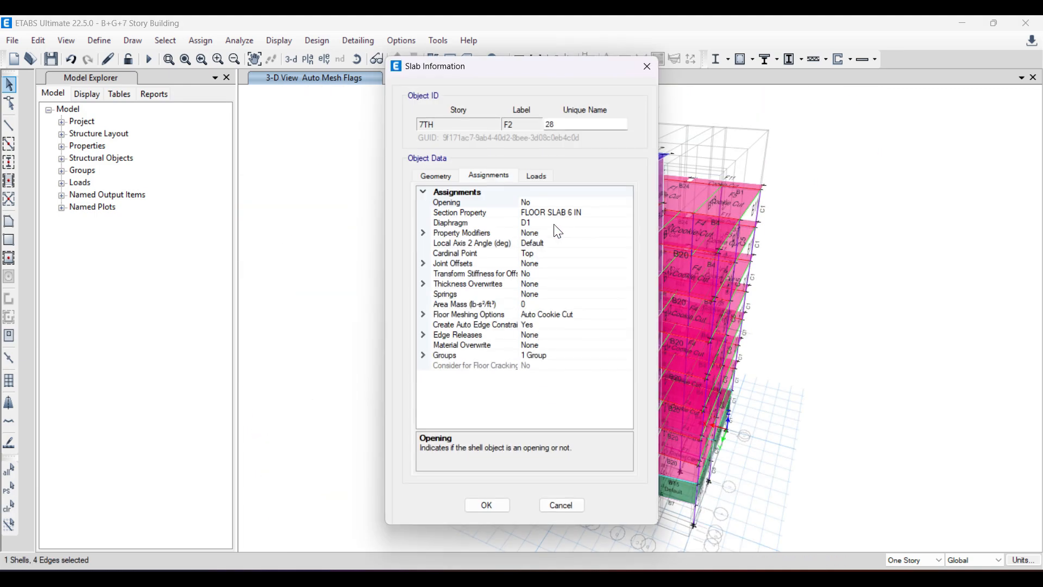
{"action": "left_click_drag", "start_coordinate": [529, 69], "coordinate": [331, 62]}
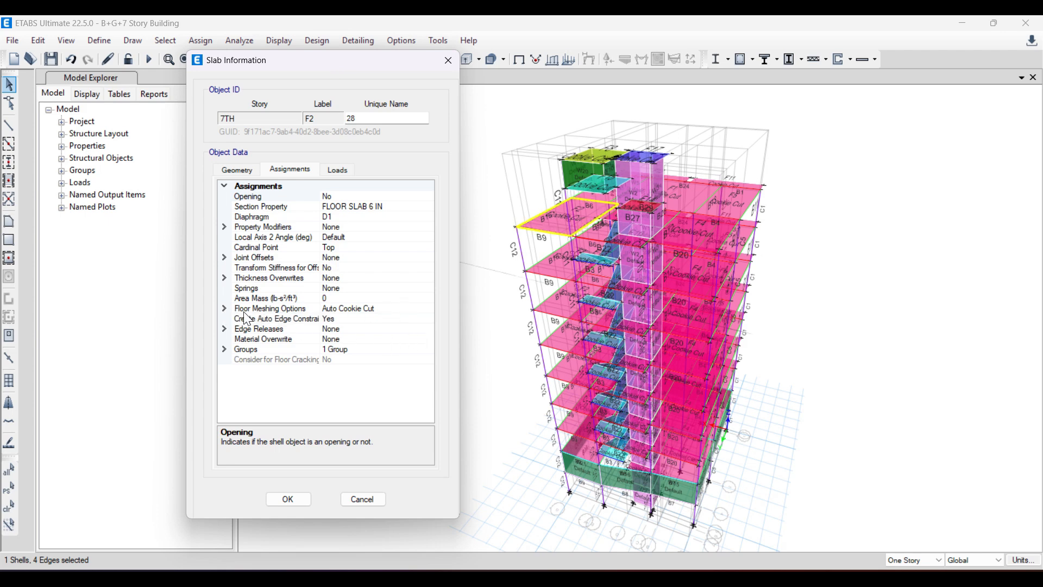
{"action": "left_click", "coordinate": [380, 309]}
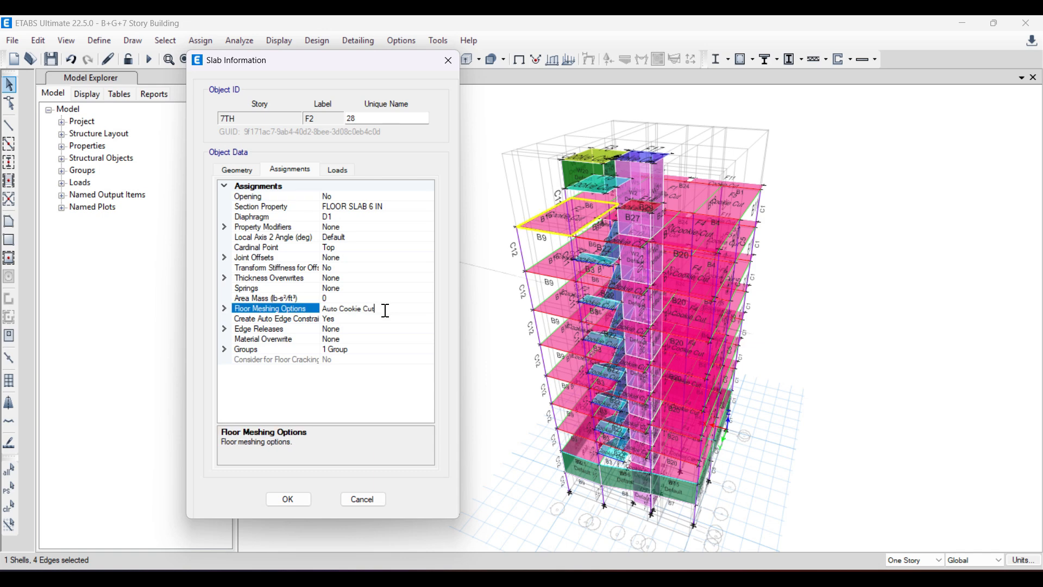
{"action": "double_click", "coordinate": [380, 309]}
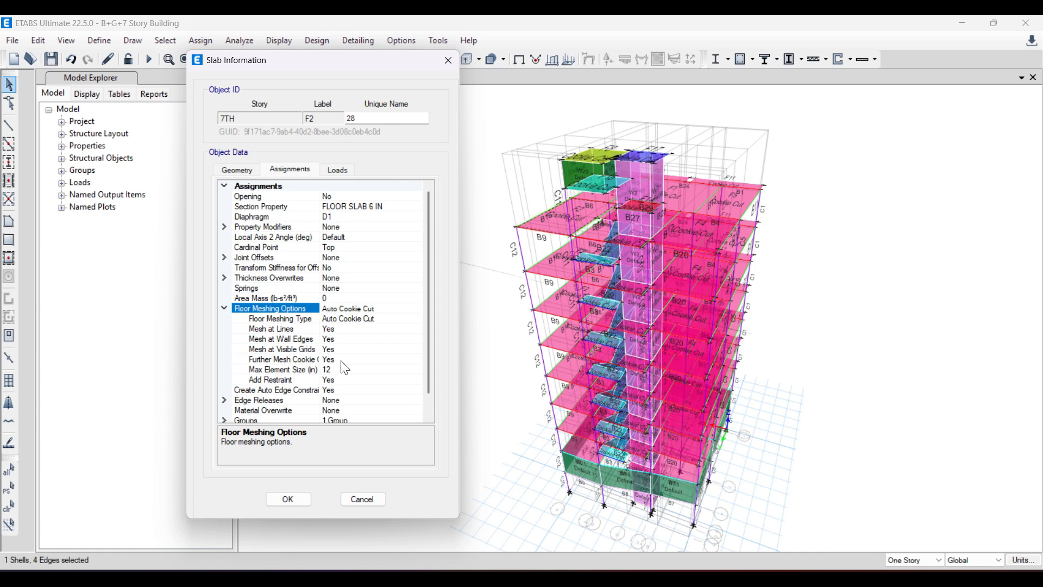
{"action": "scroll", "coordinate": [346, 369], "scroll_direction": "down", "scroll_amount": 1}
{"action": "scroll", "coordinate": [346, 368], "scroll_direction": "up", "scroll_amount": 1}
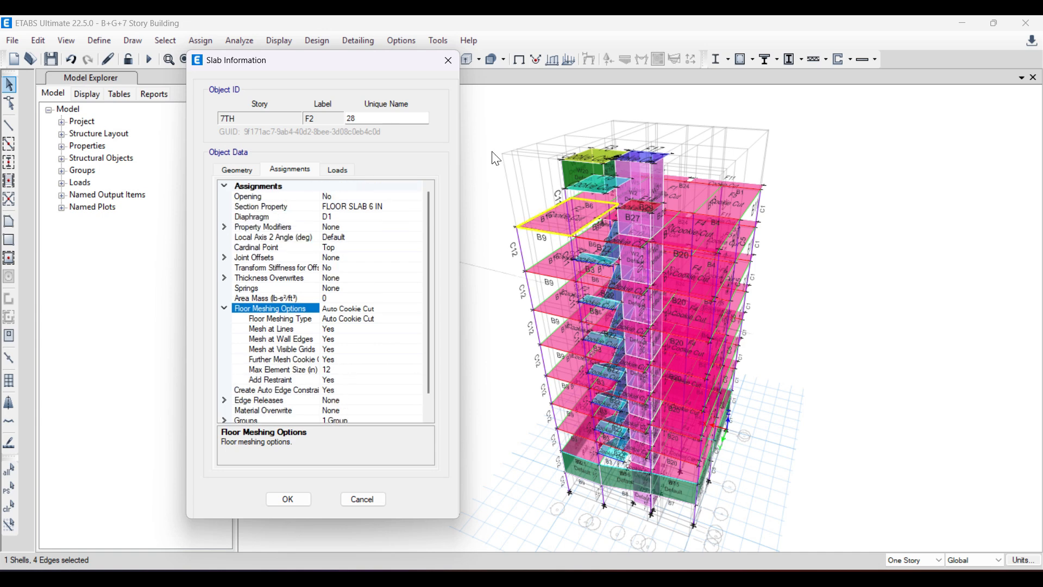
{"action": "left_click", "coordinate": [451, 69]}
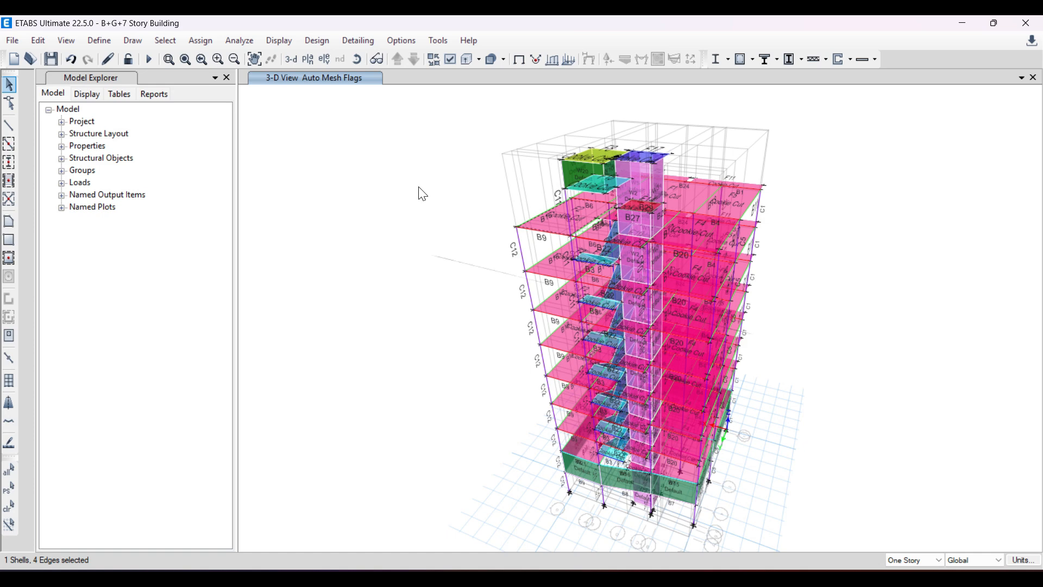
Step: Save the model and select all walls with the properties BASEMENT WALL 12 IN, LIFT SHEAR WALL 12 IN and OHWR WALL 8 IN
{"action": "left_click", "coordinate": [54, 62]}
{"action": "left_click", "coordinate": [166, 40]}
{"action": "mouse_move", "coordinate": [216, 60]}
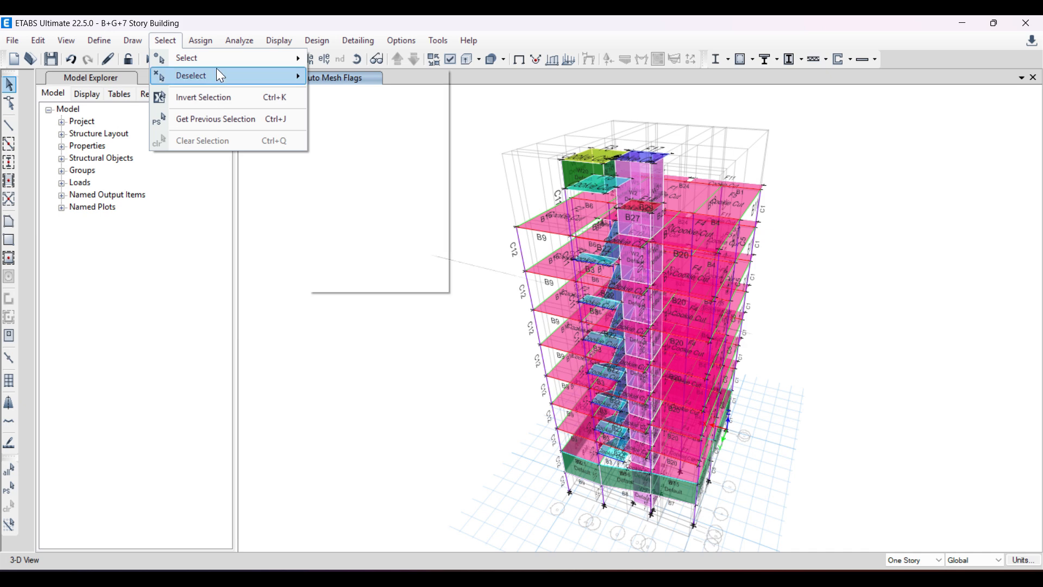
{"action": "mouse_move", "coordinate": [391, 184]}
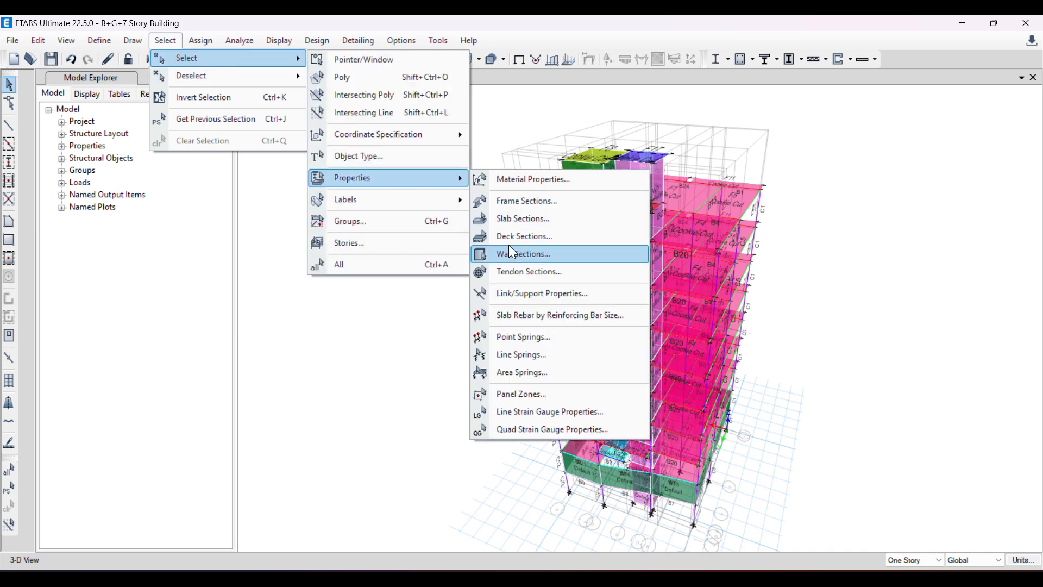
{"action": "left_click", "coordinate": [511, 260]}
{"action": "left_click_drag", "start_coordinate": [510, 157], "coordinate": [330, 117]}
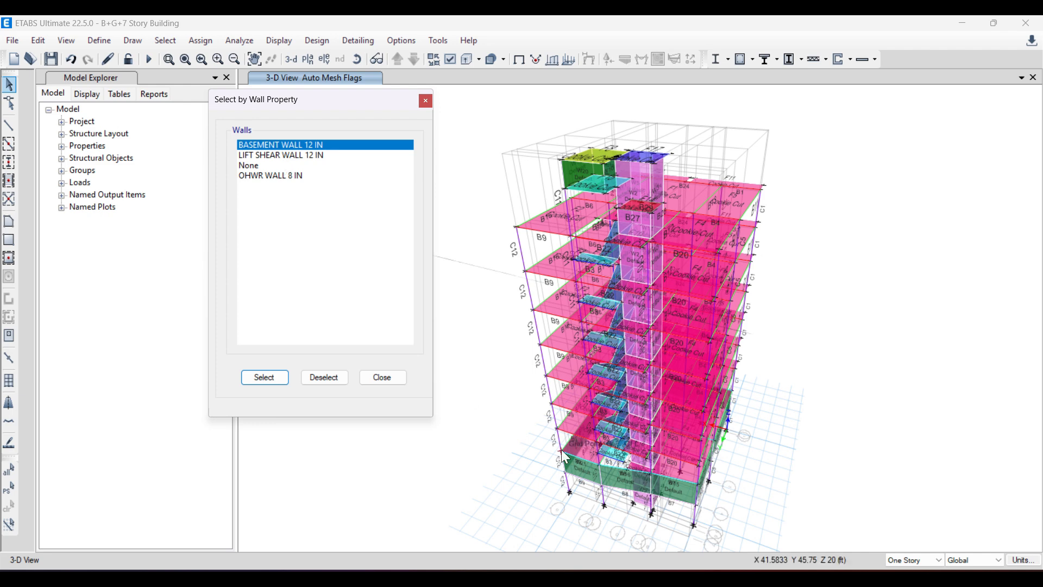
{"action": "left_click", "coordinate": [320, 155], "text": "ctrl"}
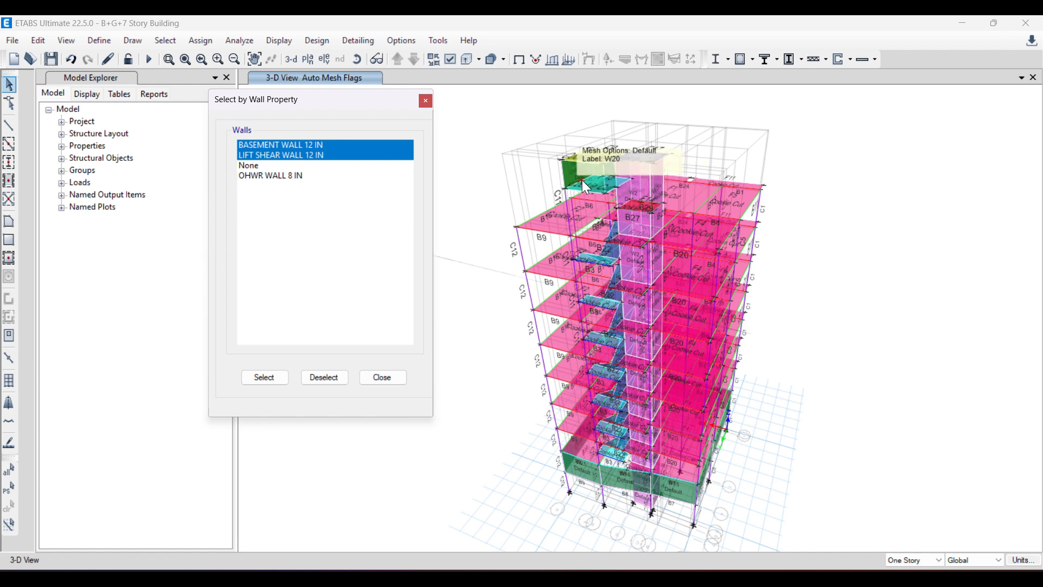
{"action": "left_click", "coordinate": [266, 176], "text": "ctrl"}
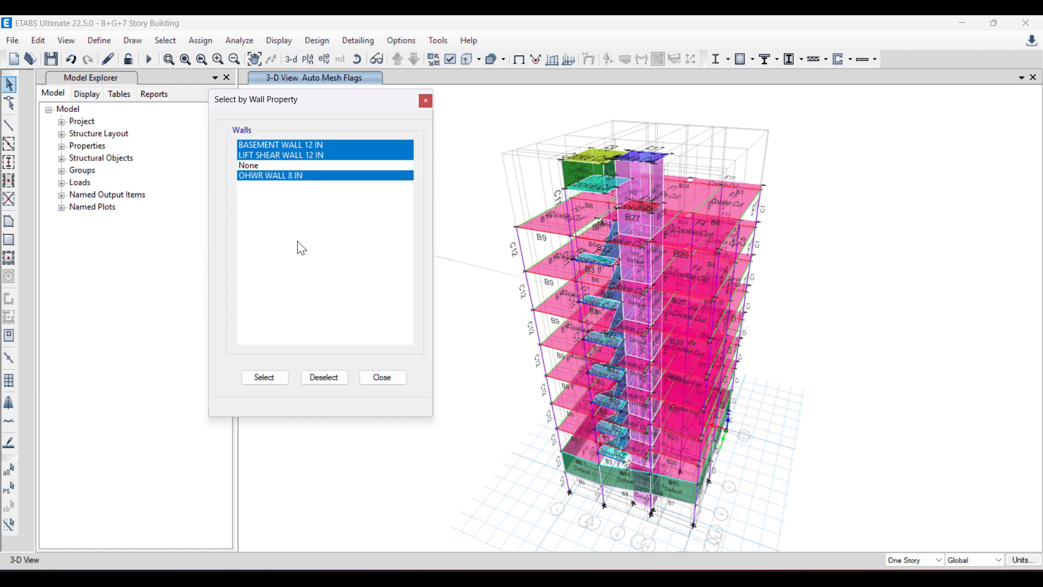
{"action": "left_click", "coordinate": [264, 379]}
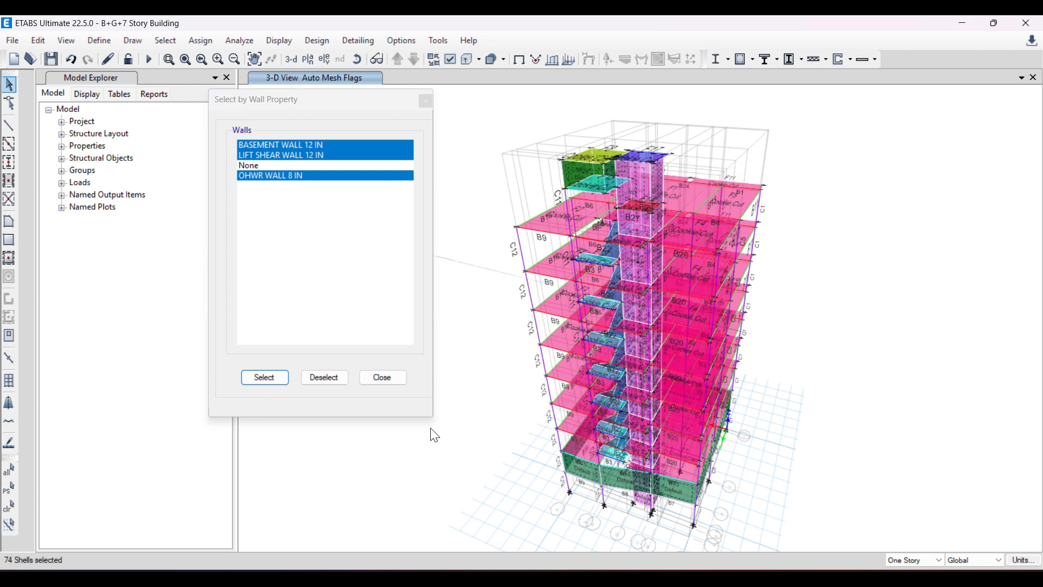
{"action": "left_click", "coordinate": [381, 379]}
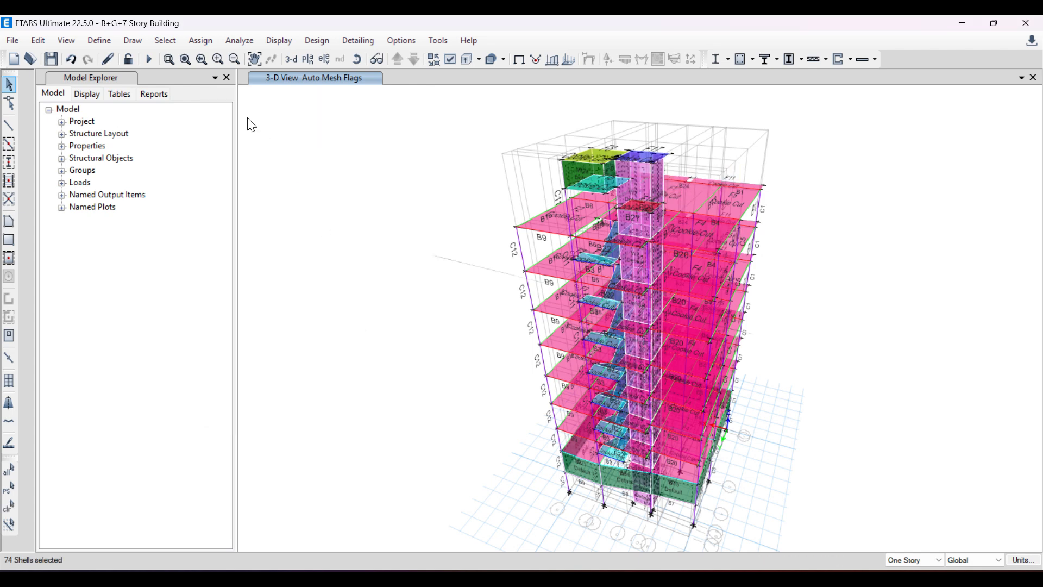
Step: Set the wall auto mesh option of the selected walls to Auto Rectangular Mesh
{"action": "left_click", "coordinate": [200, 39]}
{"action": "mouse_move", "coordinate": [236, 95]}
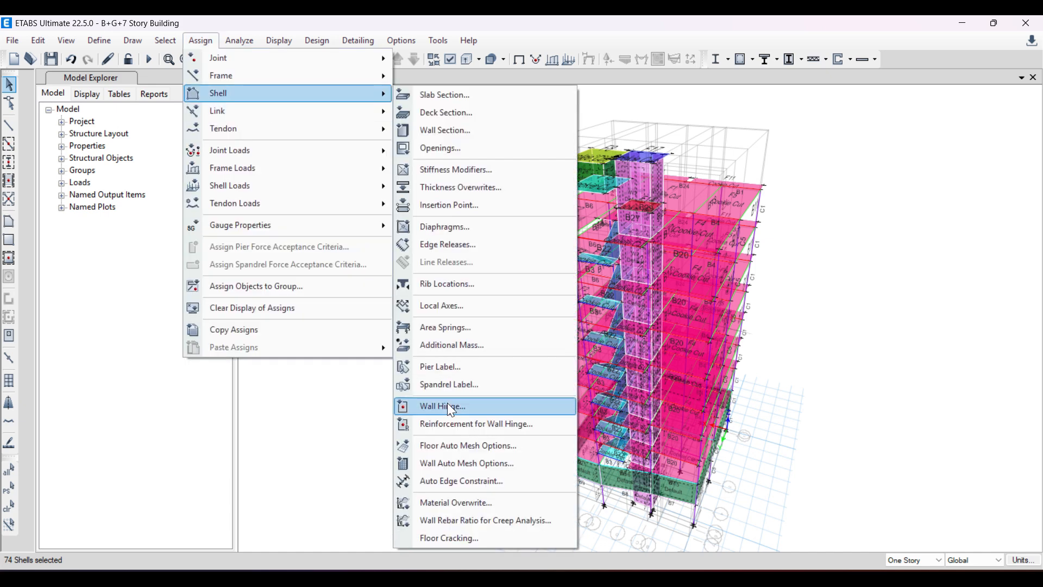
{"action": "left_click", "coordinate": [457, 469]}
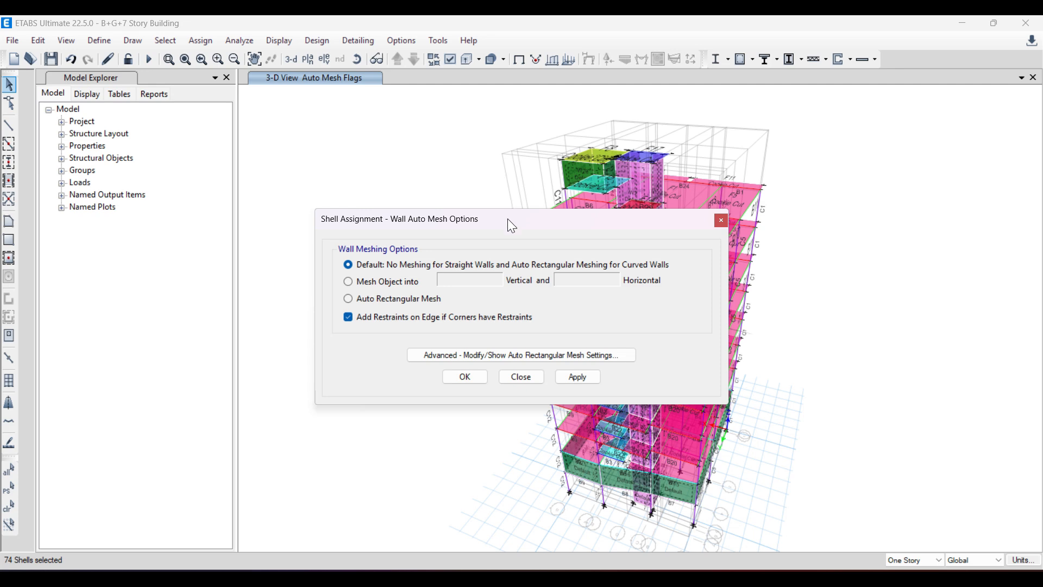
{"action": "left_click_drag", "start_coordinate": [512, 226], "coordinate": [305, 144]}
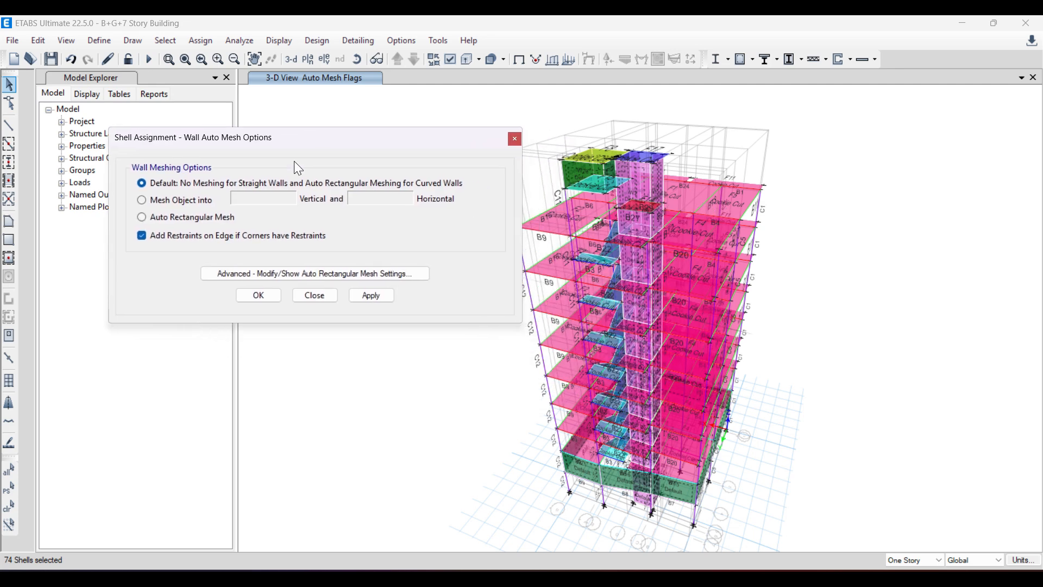
{"action": "left_click", "coordinate": [177, 219]}
Step: Set the approximate maximum wall mesh size to 1 ft and apply the mesh assignment to the selected walls
{"action": "left_click", "coordinate": [286, 273]}
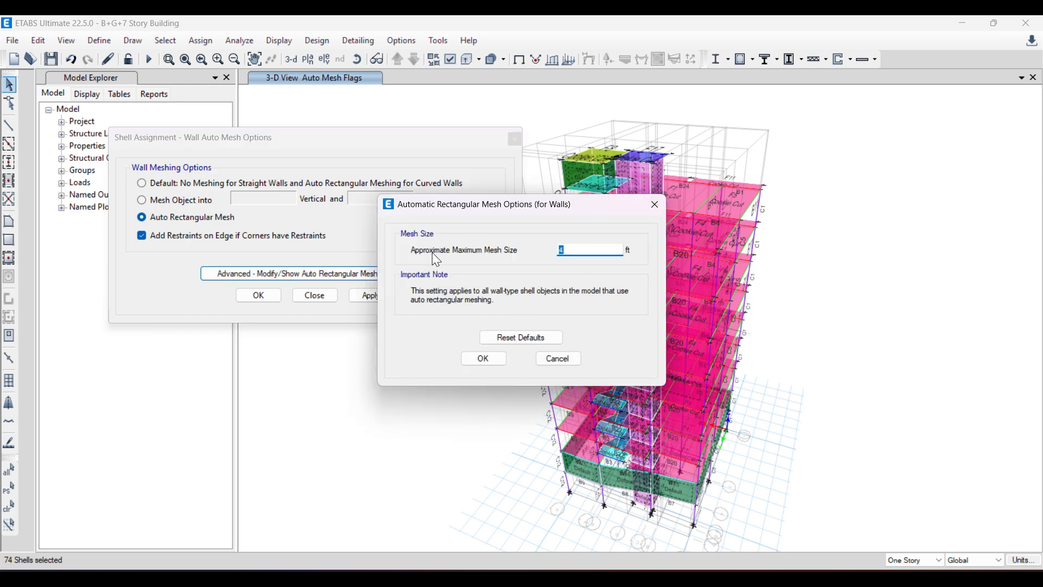
{"action": "type", "text": "1"}
{"action": "left_click", "coordinate": [483, 358]}
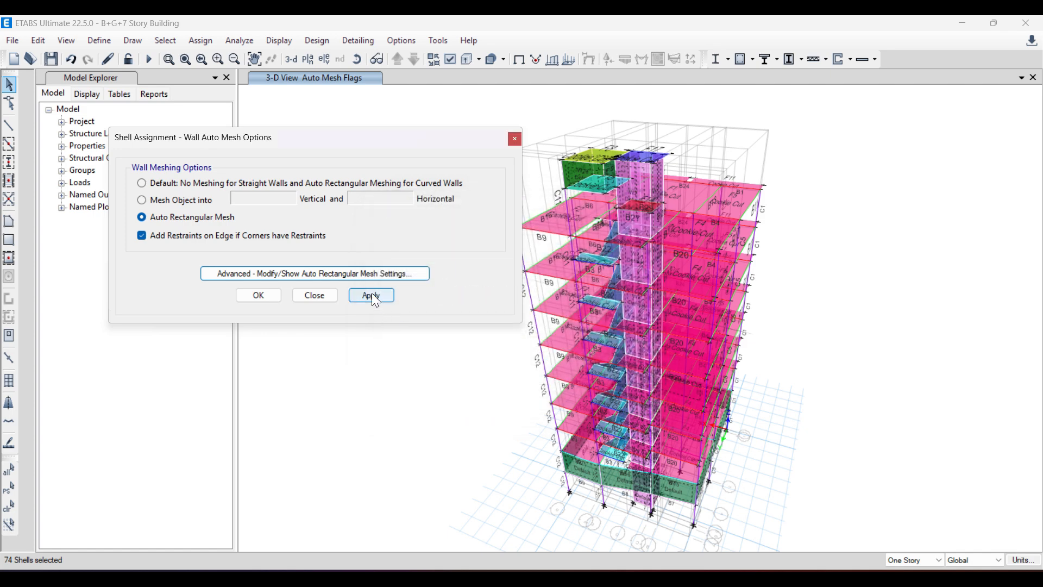
{"action": "left_click", "coordinate": [373, 296]}
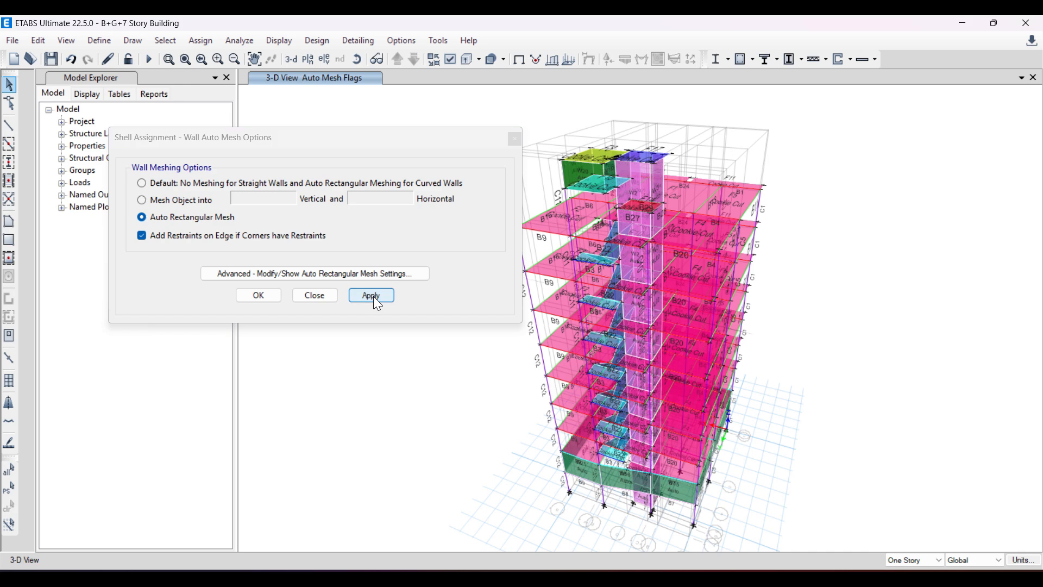
{"action": "left_click", "coordinate": [258, 296]}
Step: Inspect the wall meshing assignment of basement wall W16 on story GFL
{"action": "scroll", "coordinate": [622, 494], "scroll_direction": "up", "scroll_amount": 2}
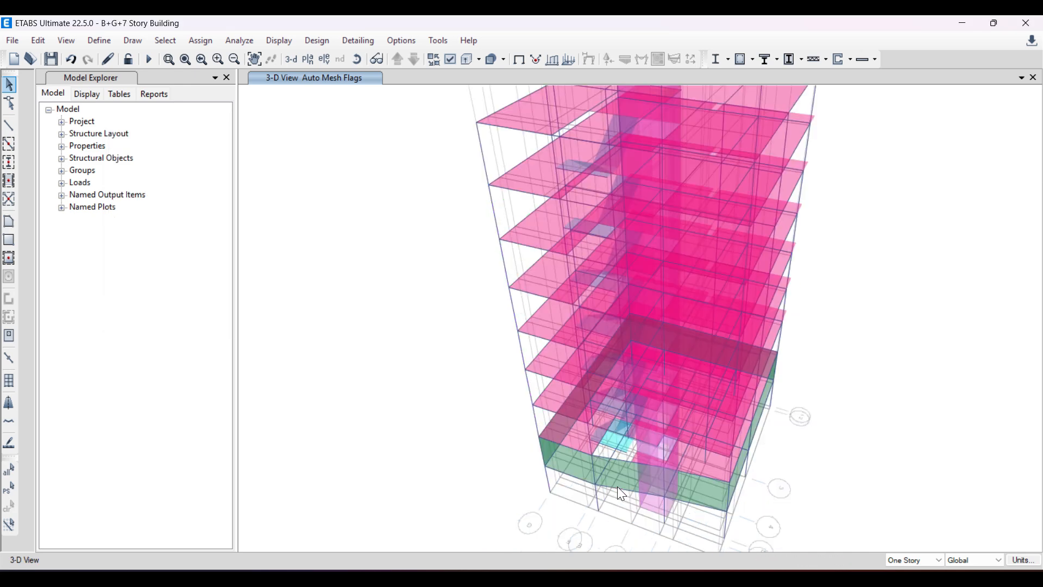
{"action": "scroll", "coordinate": [620, 484], "scroll_direction": "up", "scroll_amount": 3}
{"action": "left_click", "coordinate": [613, 425]}
{"action": "right_click", "coordinate": [613, 424]}
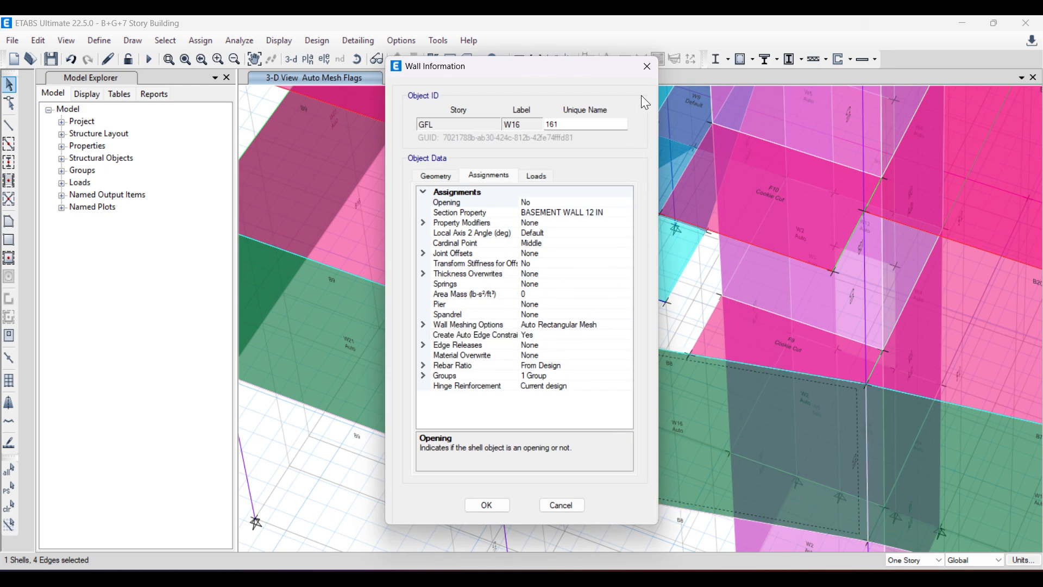
{"action": "left_click", "coordinate": [647, 67]}
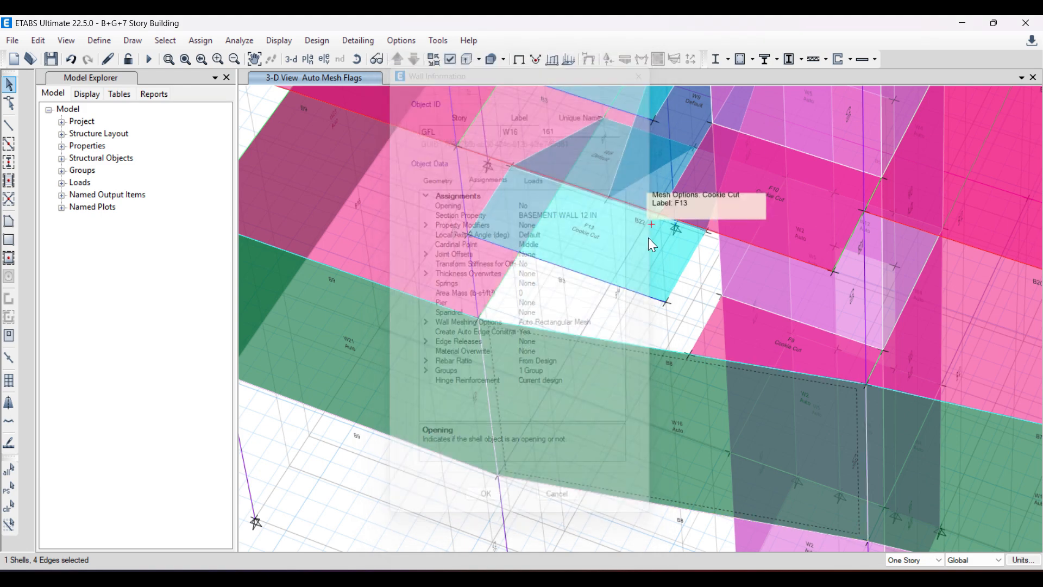
Step: Check the meshing assignment of lift shear wall W2 at the BML story and deselect the inspected walls
{"action": "scroll", "coordinate": [601, 361], "scroll_direction": "down", "scroll_amount": 5}
{"action": "scroll", "coordinate": [602, 364], "scroll_direction": "up", "scroll_amount": 2}
{"action": "scroll", "coordinate": [670, 450], "scroll_direction": "up", "scroll_amount": 3}
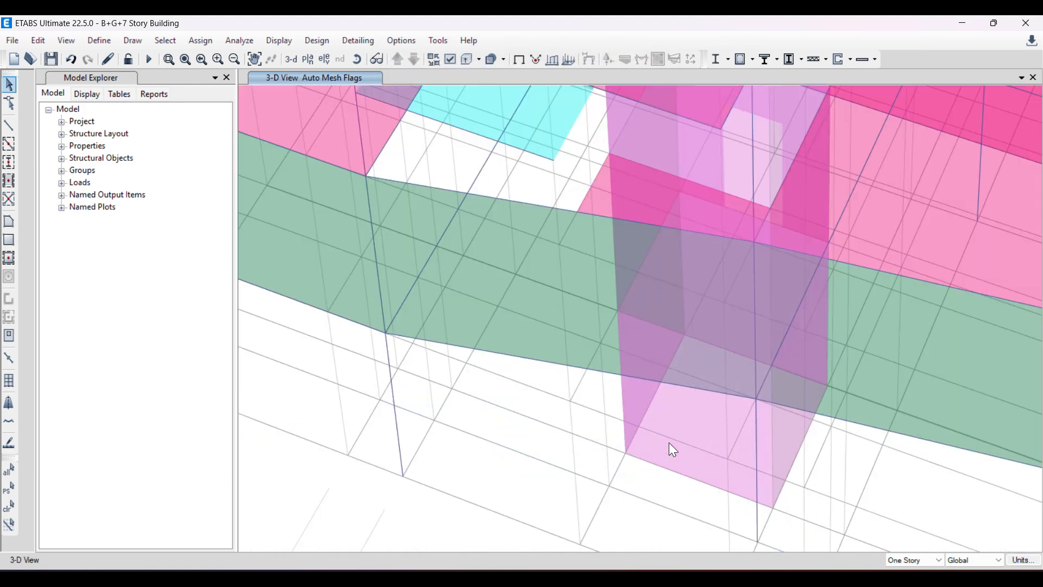
{"action": "left_click", "coordinate": [680, 415]}
{"action": "right_click", "coordinate": [673, 413]}
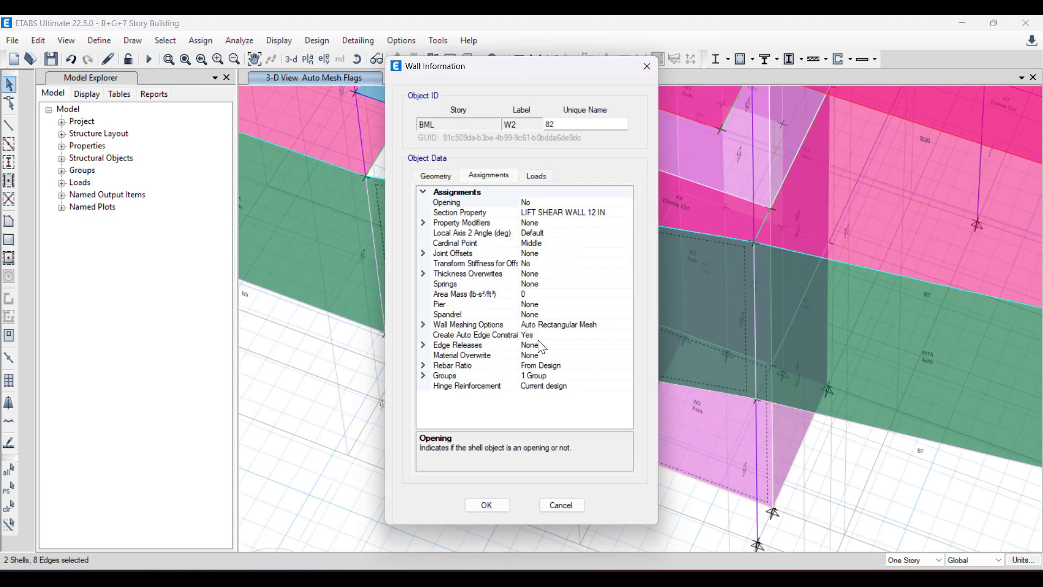
{"action": "left_click", "coordinate": [646, 66]}
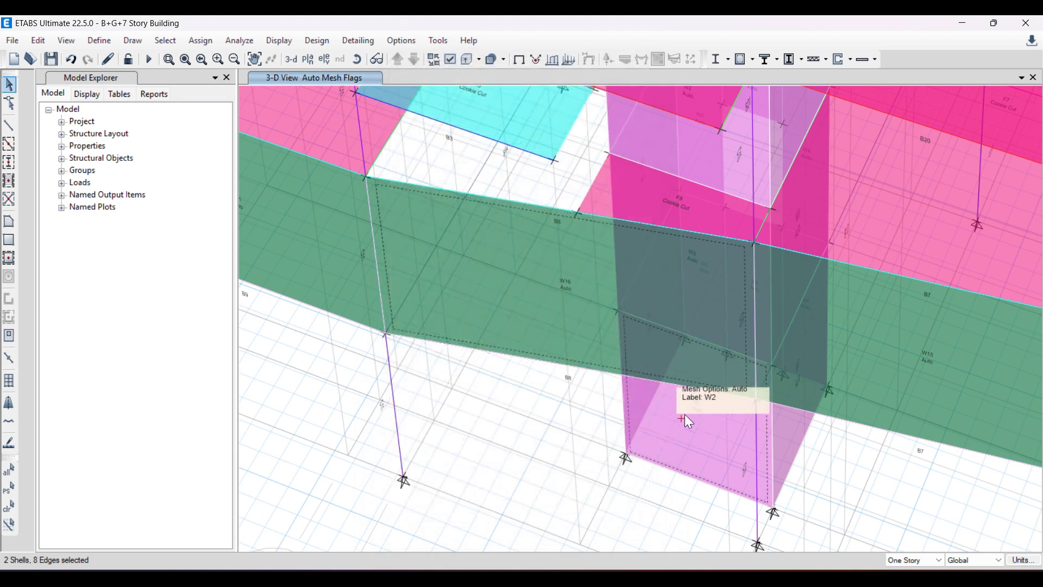
{"action": "left_click", "coordinate": [686, 414]}
{"action": "left_click", "coordinate": [626, 377]}
Step: Check the wall meshing assignment of the overhead water tank wall W20 on the TOP story
{"action": "scroll", "coordinate": [531, 431], "scroll_direction": "down", "scroll_amount": 6}
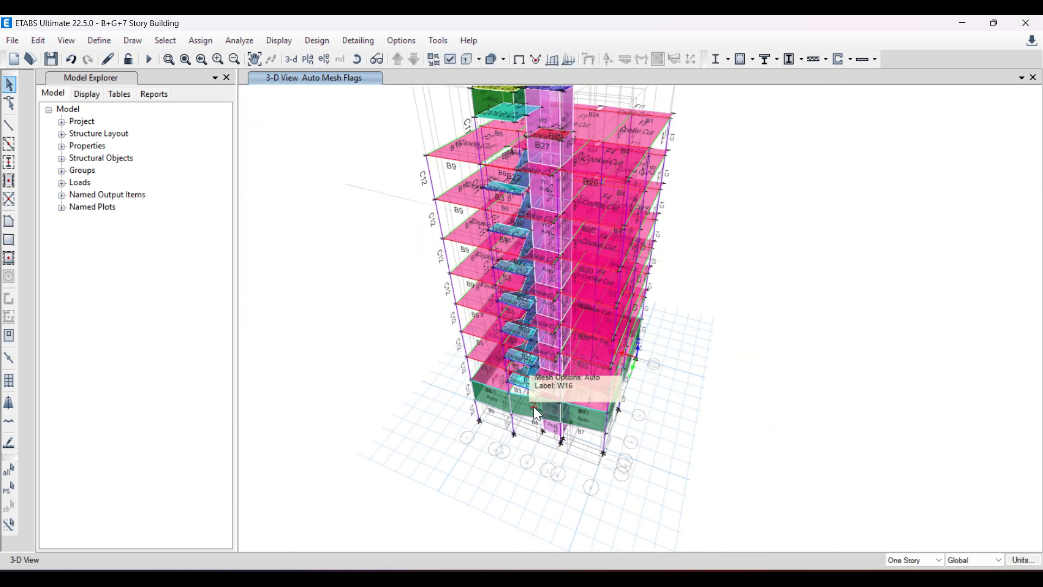
{"action": "scroll", "coordinate": [501, 192], "scroll_direction": "up", "scroll_amount": 5}
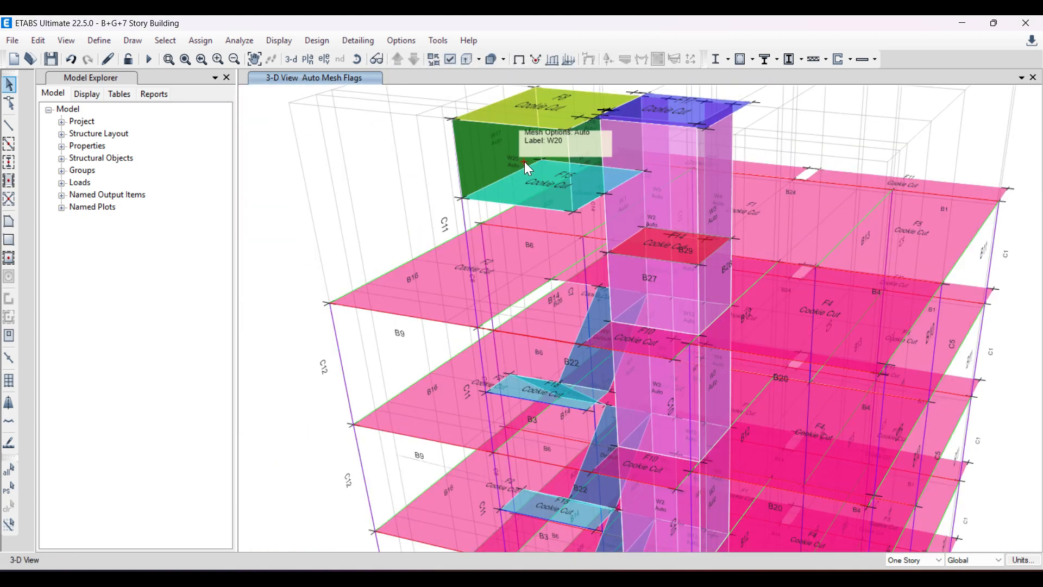
{"action": "right_click", "coordinate": [524, 159]}
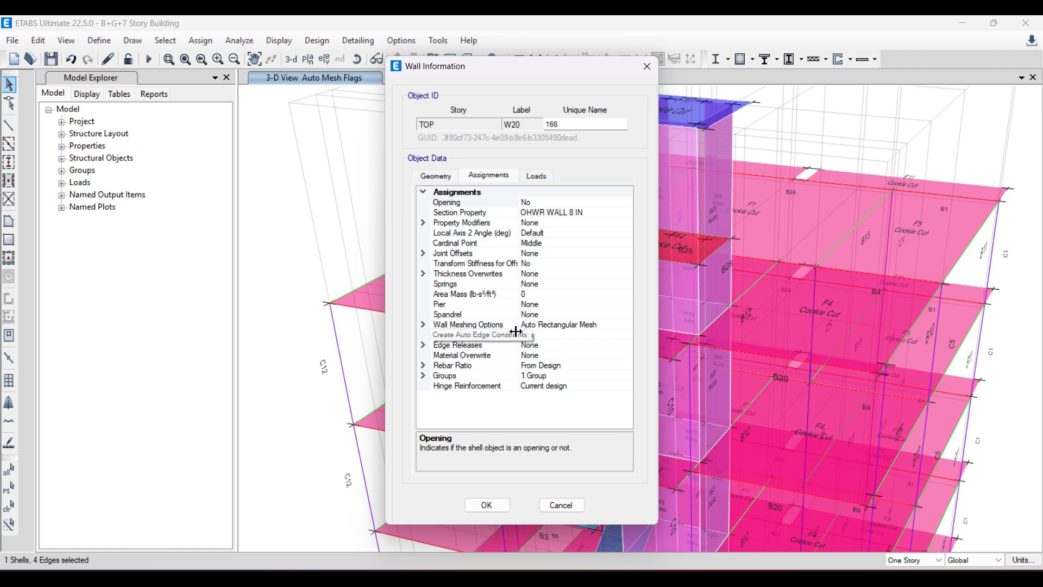
{"action": "left_click", "coordinate": [647, 66]}
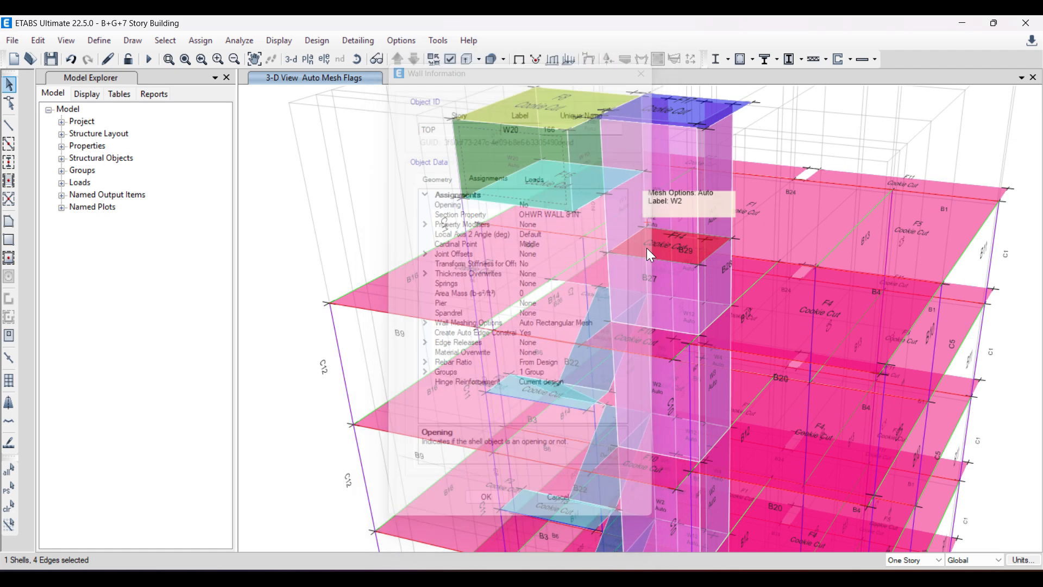
{"action": "scroll", "coordinate": [641, 249], "scroll_direction": "down", "scroll_amount": 3}
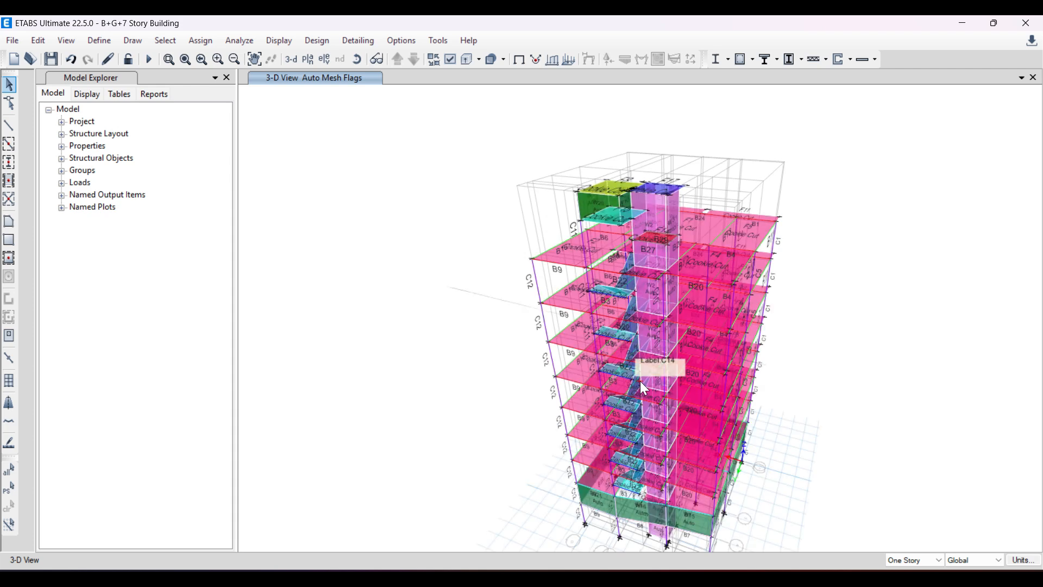
{"action": "middle_click_drag", "start_coordinate": [640, 380], "coordinate": [634, 344]}
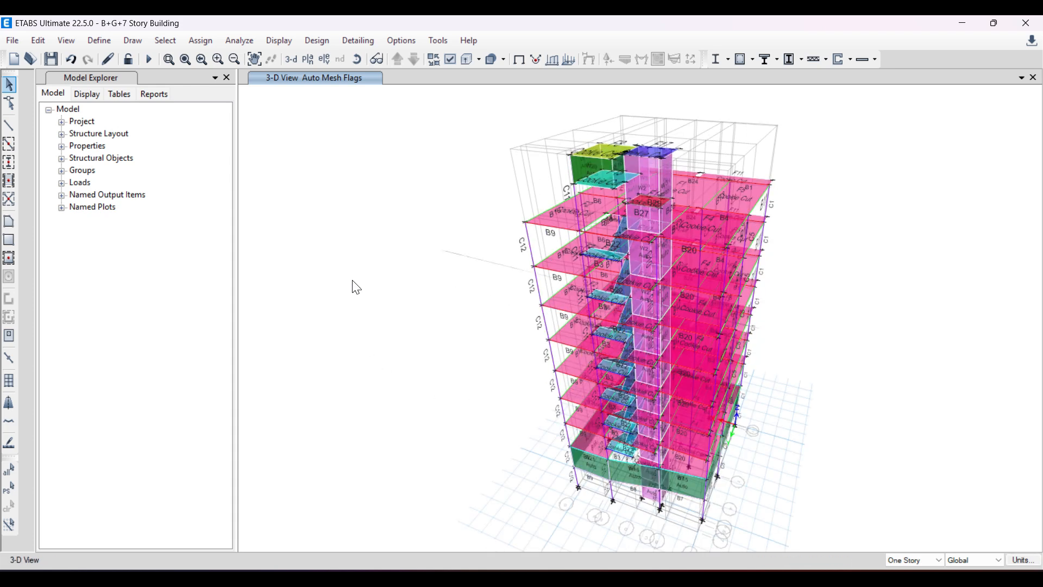